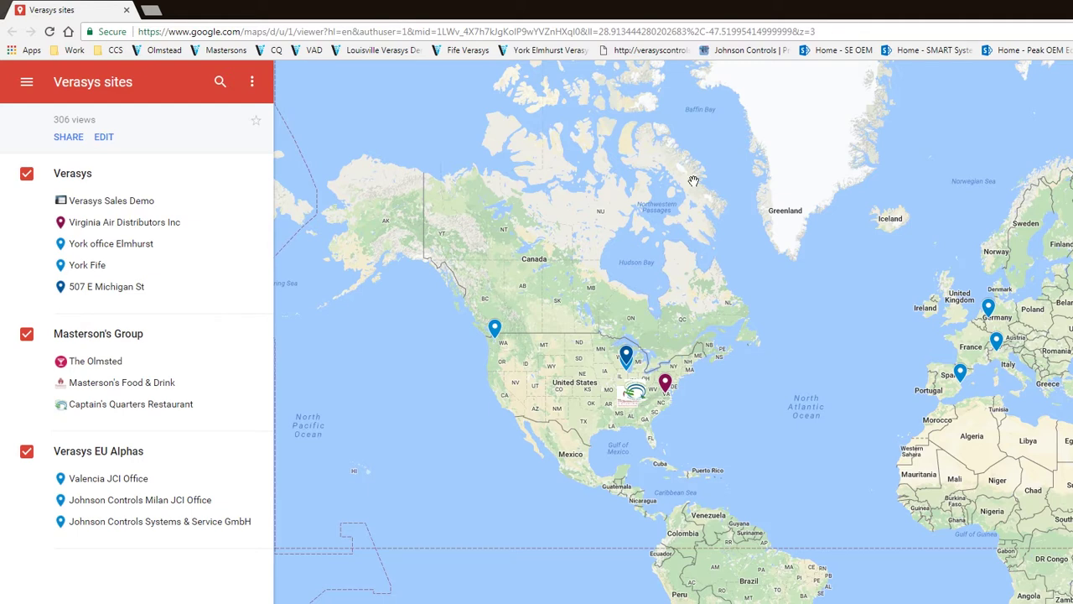
Step: Open the Johnson Controls Online Product Literature site in a new tab and run a free text search for "Verasys"
left_click(158, 11)
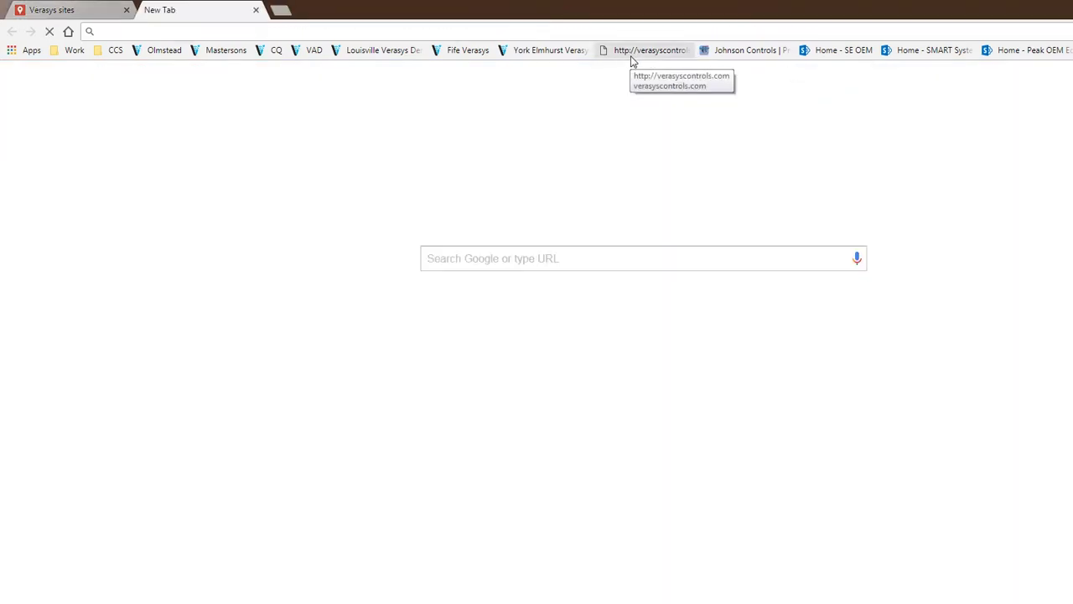
left_click(734, 50)
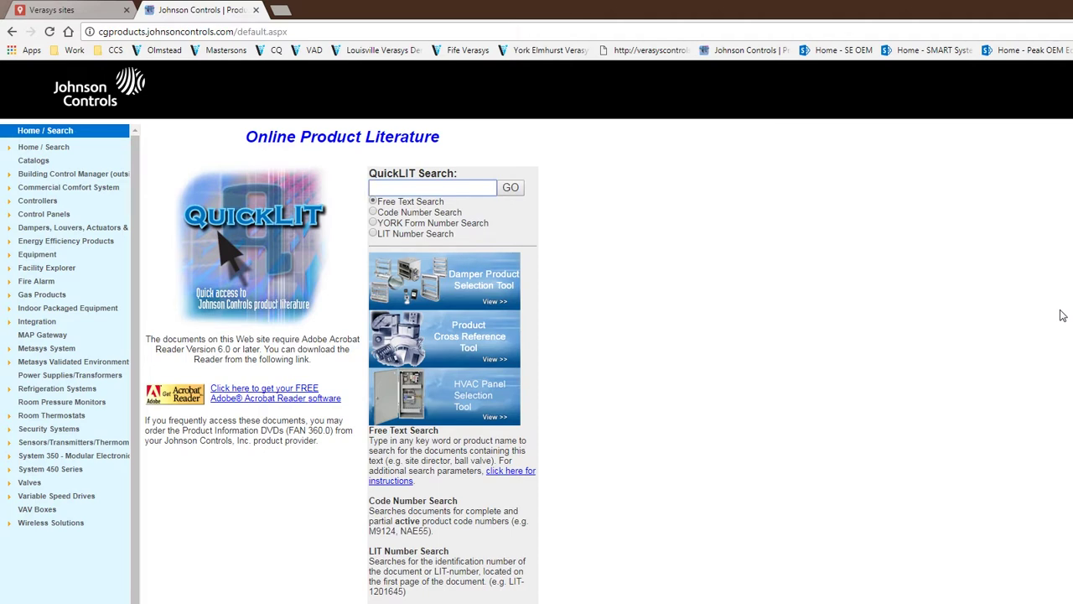
type("Verasys")
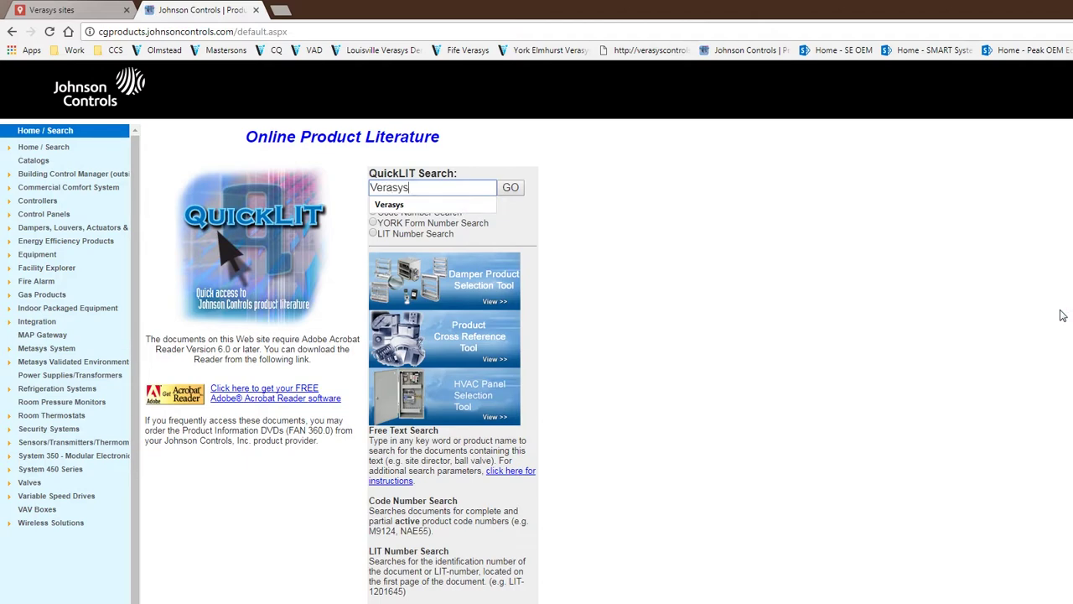
key("Return")
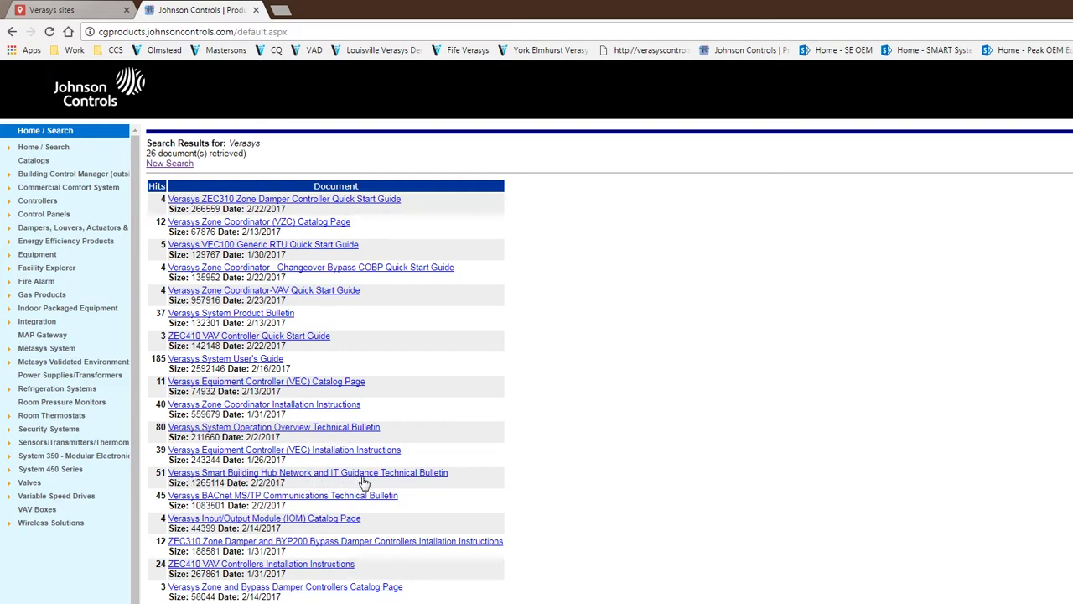
Step: Open the Verasys Smart Building Hub Network and IT Guidance Technical Bulletin and look through its table of contents
left_click(421, 474)
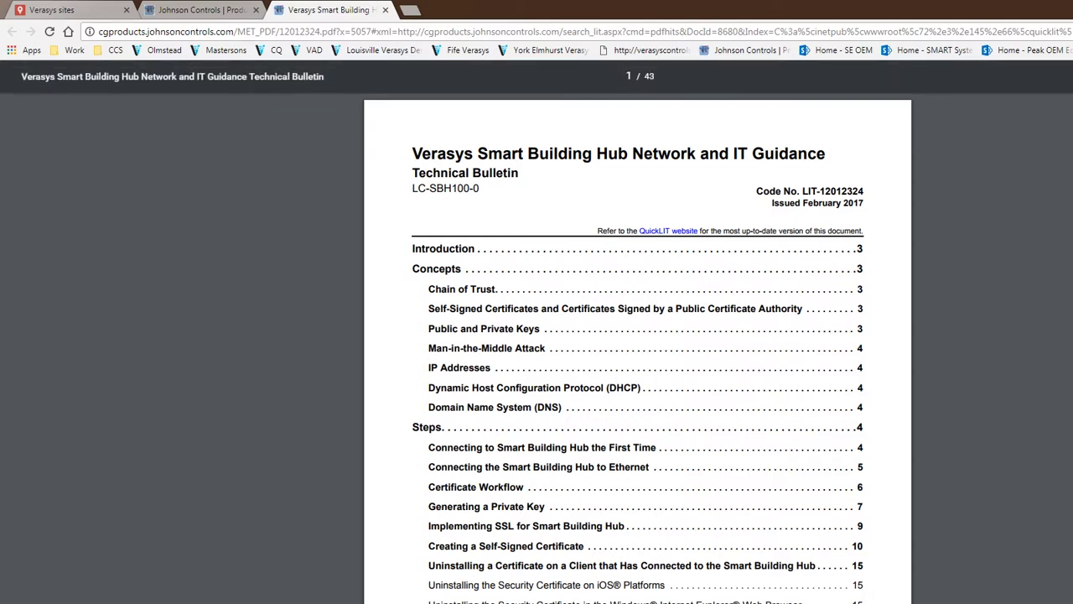
scroll(662, 384, "down", 3)
scroll(637, 348, "down", 3)
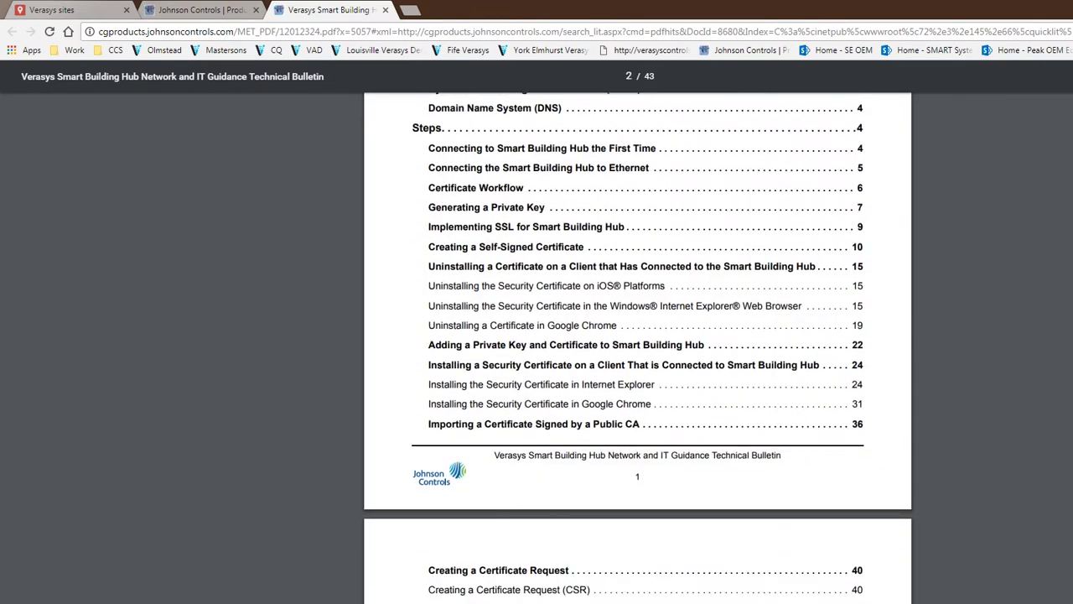
scroll(637, 348, "up", 3)
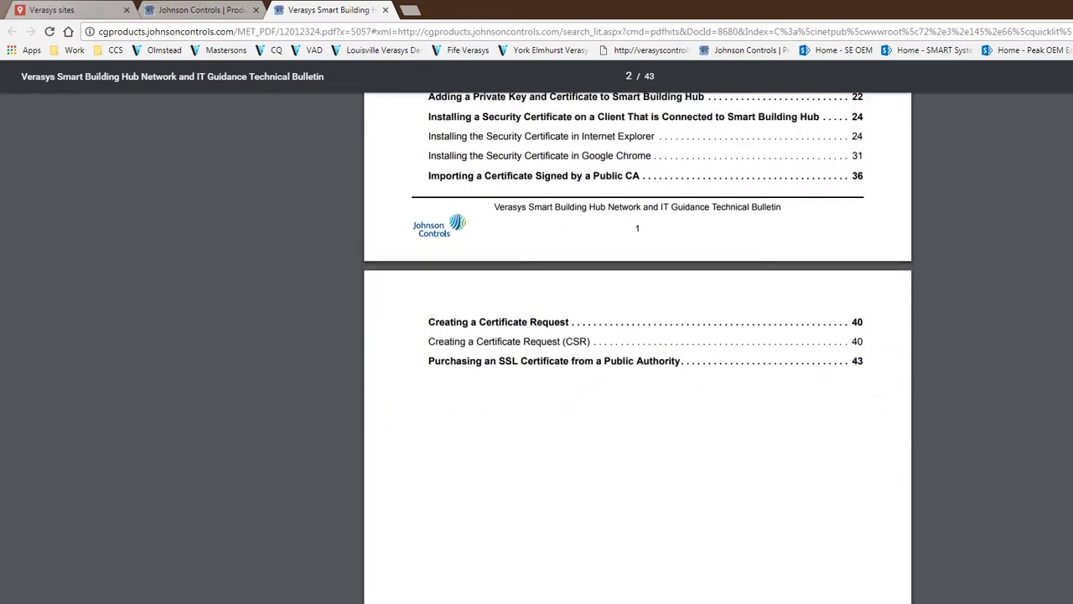
scroll(637, 348, "up", 3)
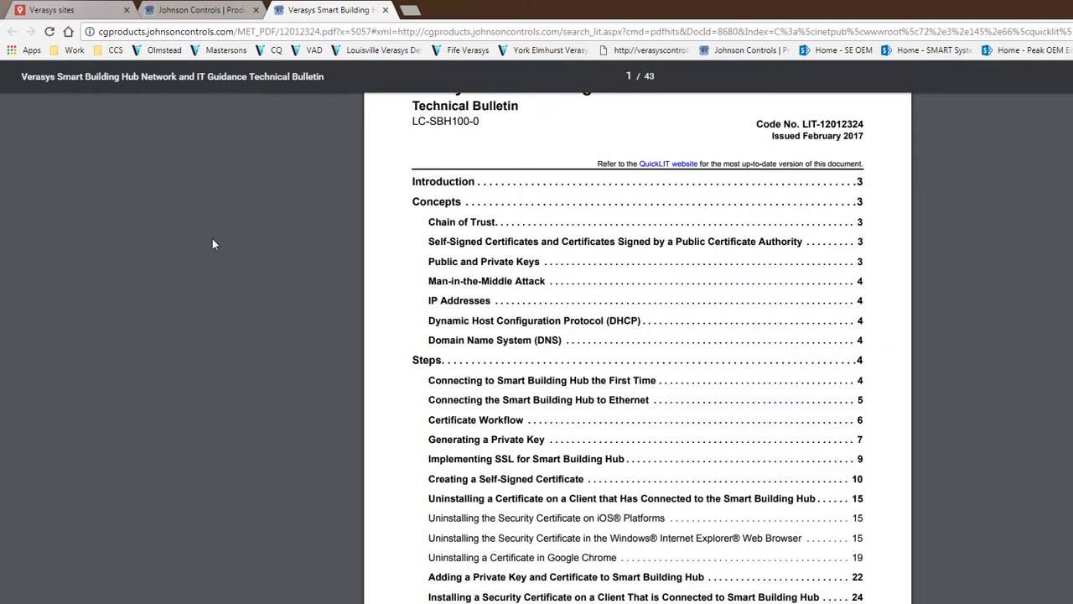
Step: Return to the Verasys sites map and follow the Smart Building Hub link of Masterson's Food & Drink to its login page
left_click(72, 11)
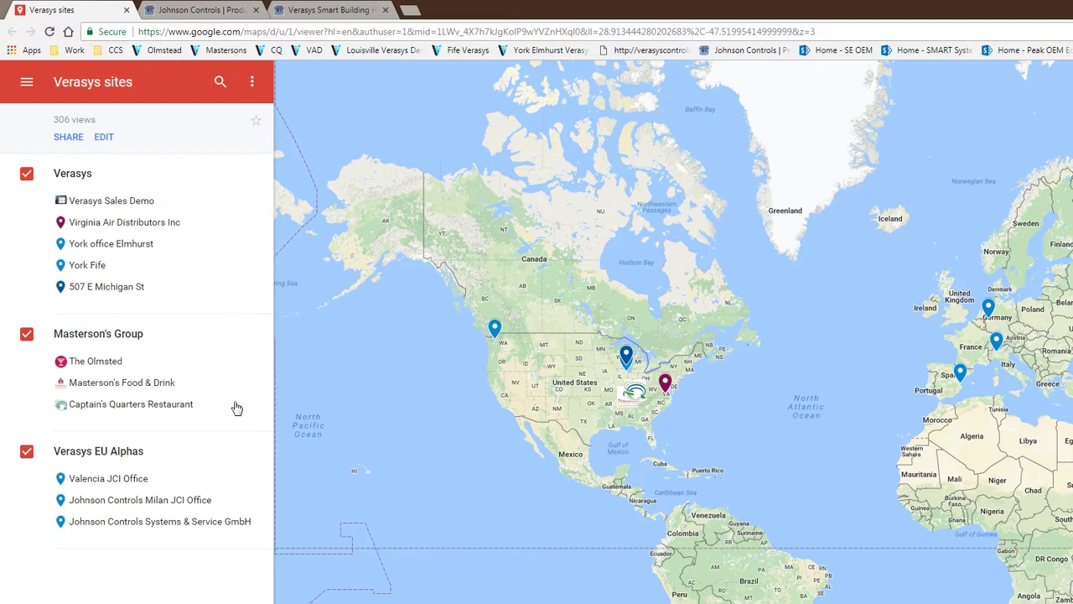
left_click(164, 386)
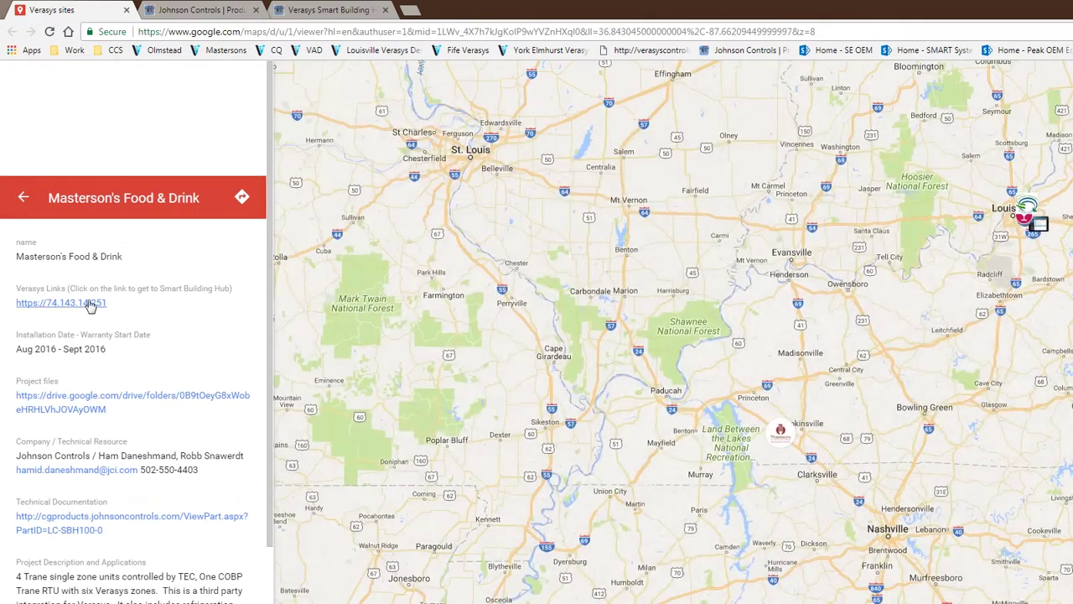
left_click(89, 303)
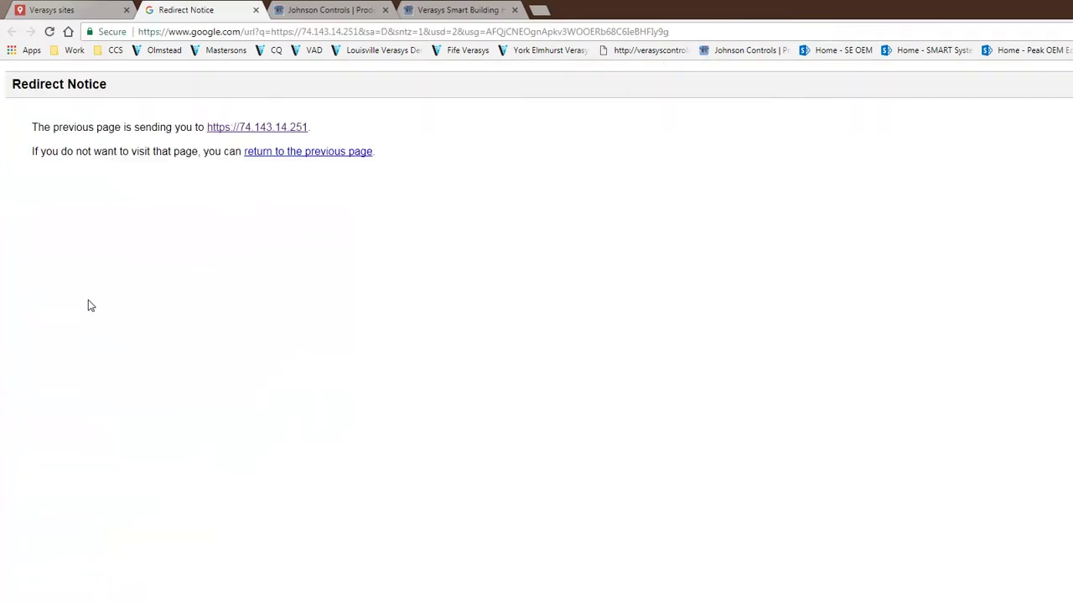
left_click(248, 132)
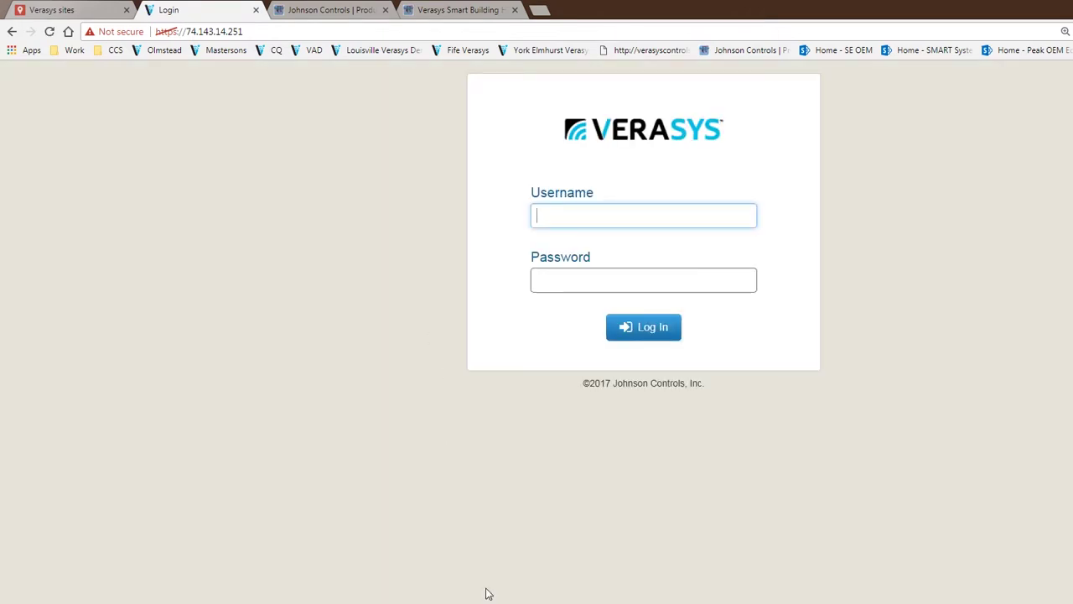
Step: Log in to the Verasys Smart Building Hub with the account username and password
type("ham")
key("Tab")
type("•••••")
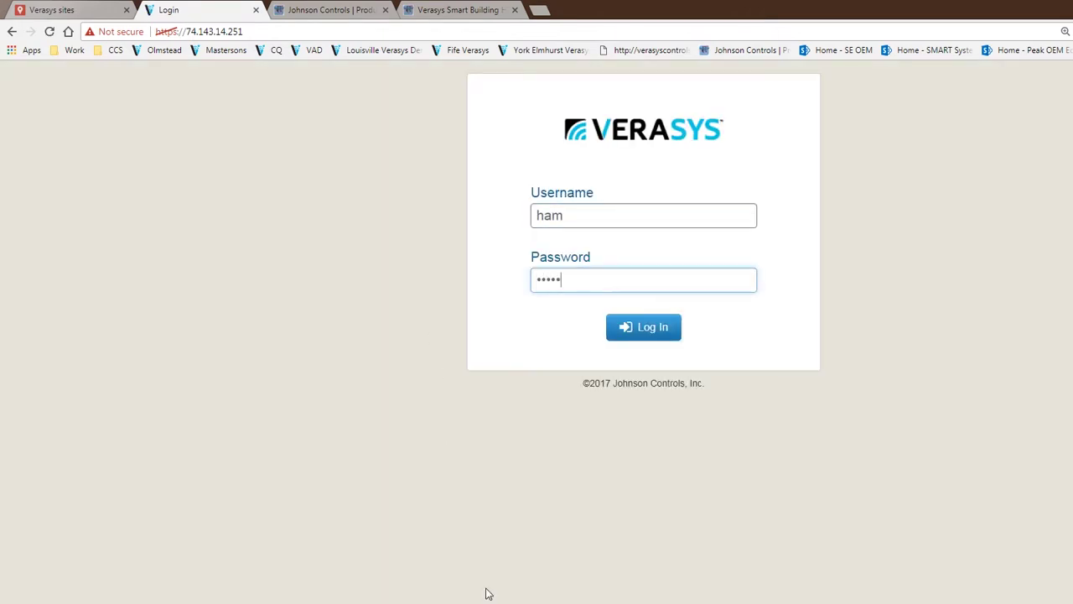
type("•••••")
key("Return")
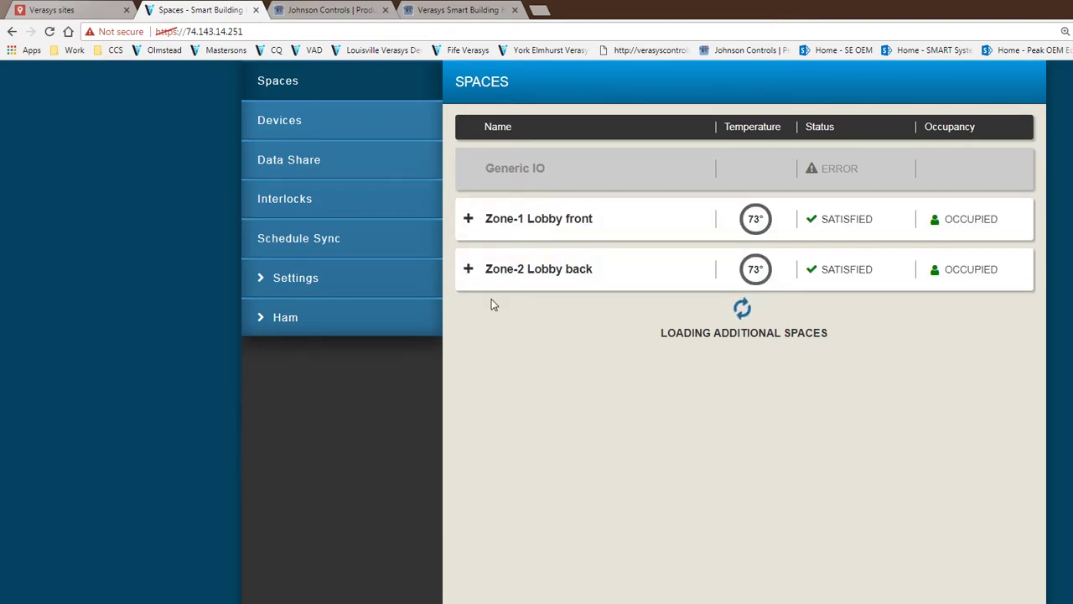
Step: View the hub's Devices list, including the rooftop units and the zone coordinator devices
left_click(310, 120)
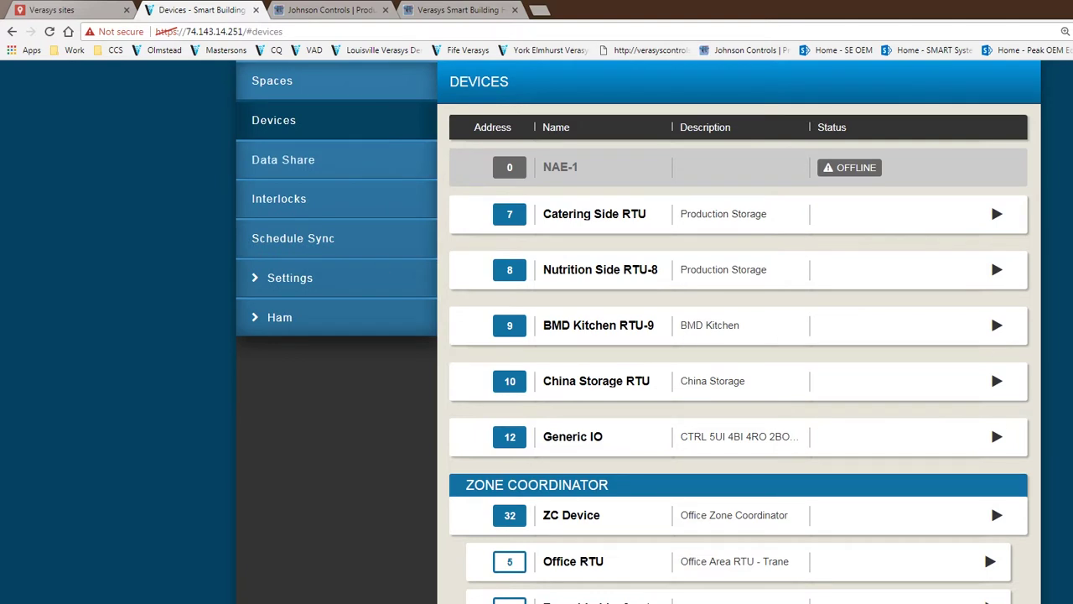
scroll(738, 352, "down", 2)
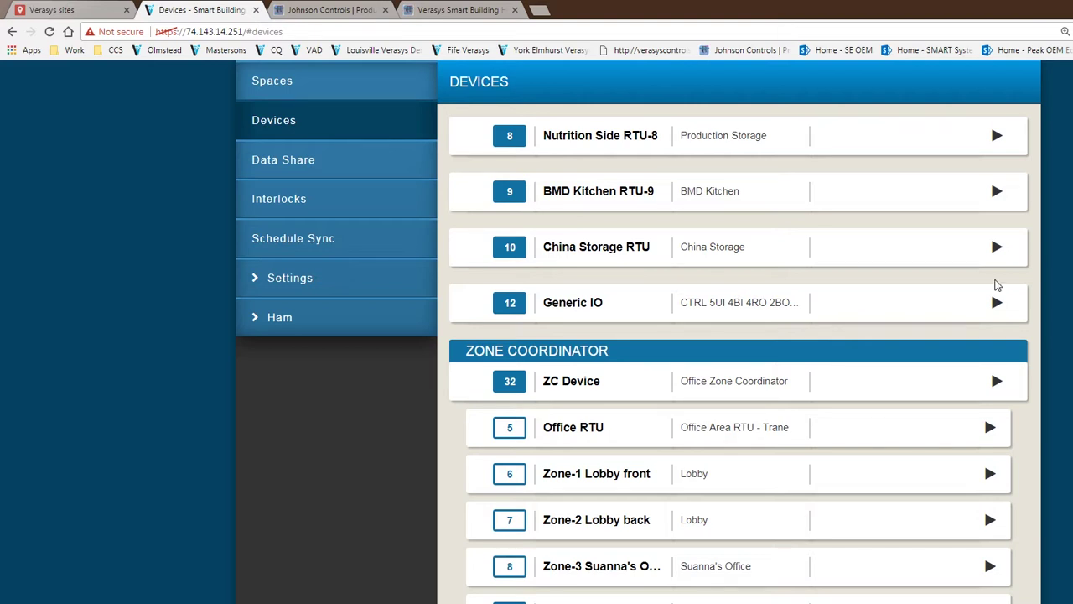
Step: Open the hub's Ethernet settings and look over the network fields
left_click(284, 291)
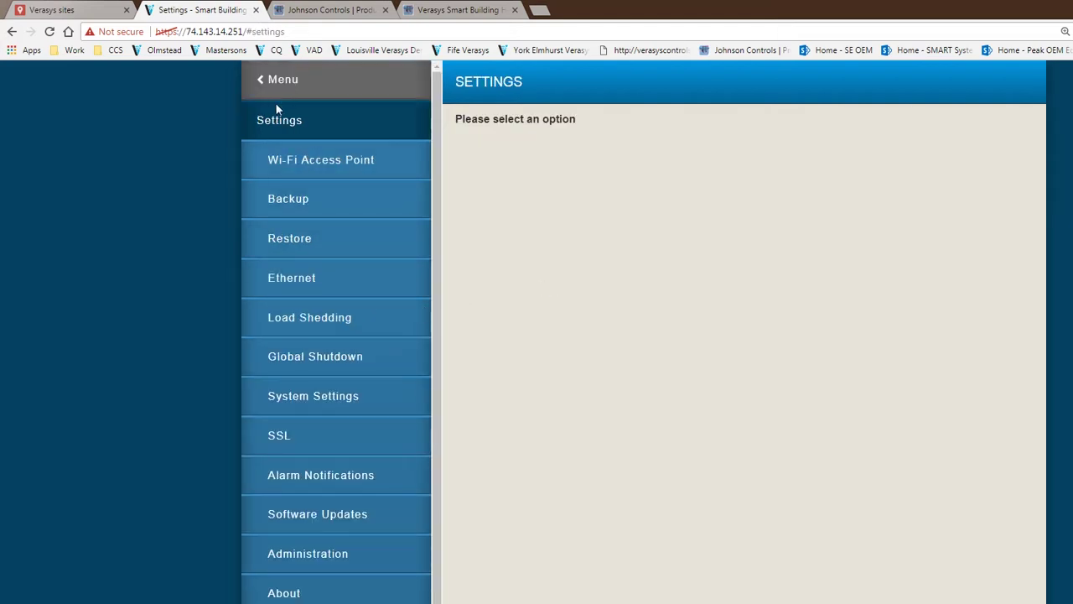
left_click(314, 279)
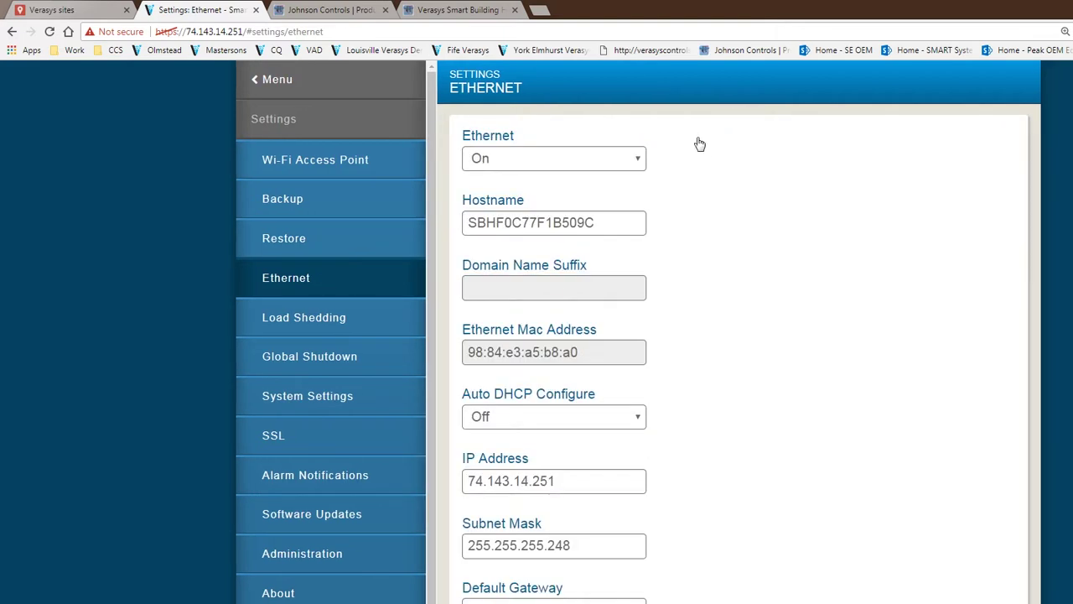
scroll(742, 453, "down", 2)
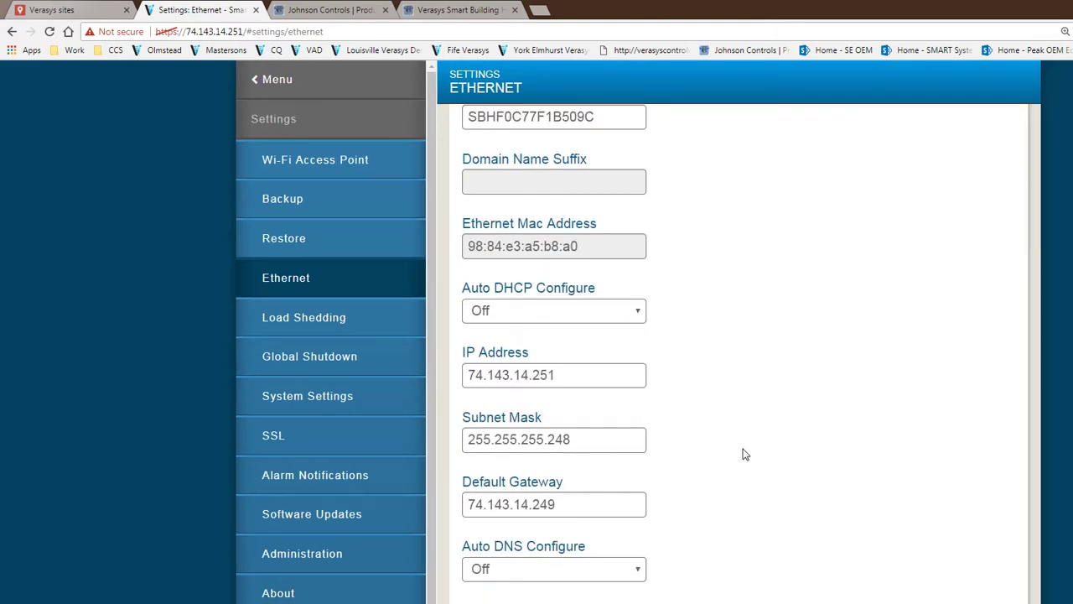
scroll(743, 453, "up", 2)
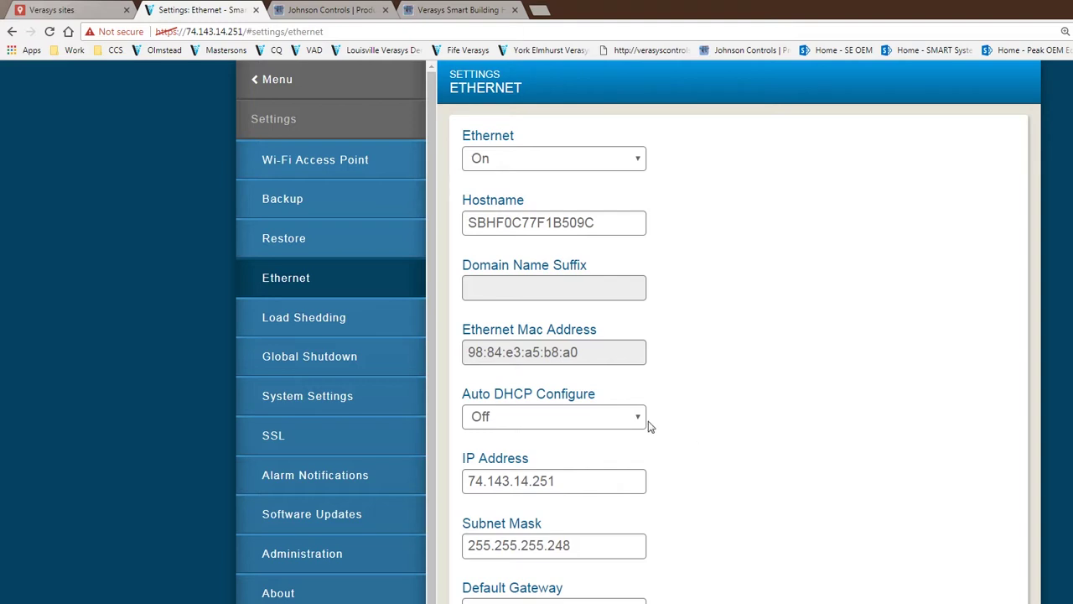
Step: Check the available options for Auto DHCP Configure and Ethernet, leaving their selections as they are
left_click(635, 423)
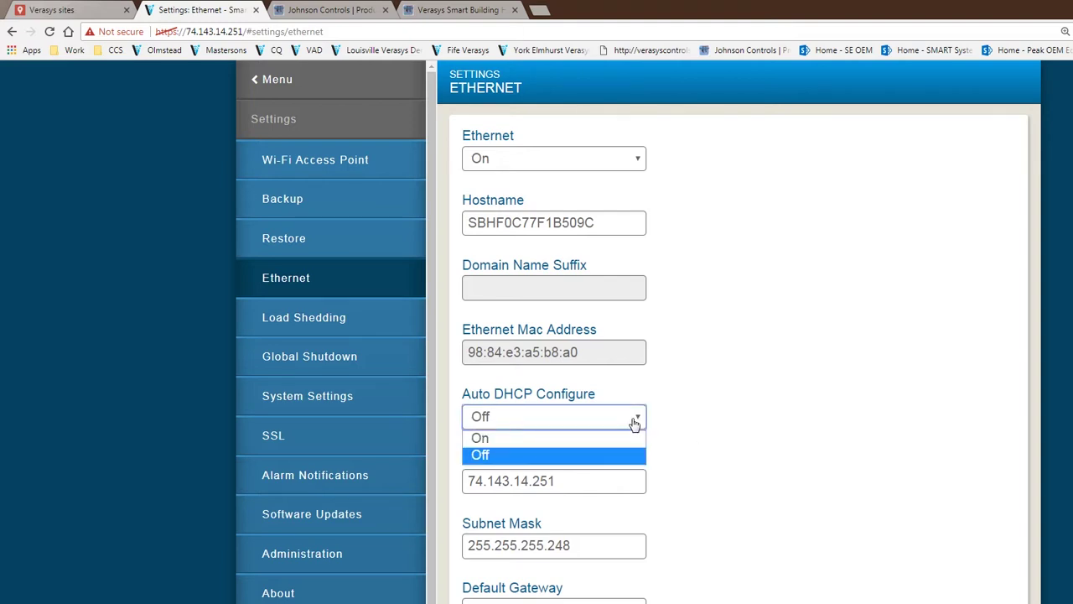
left_click(635, 423)
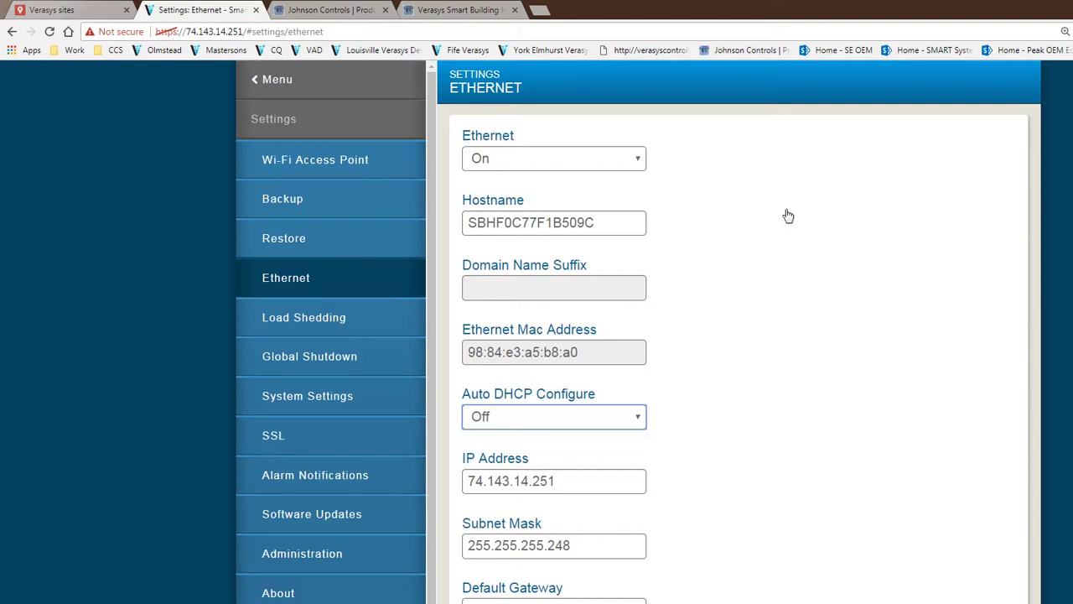
left_click(641, 163)
left_click(641, 163)
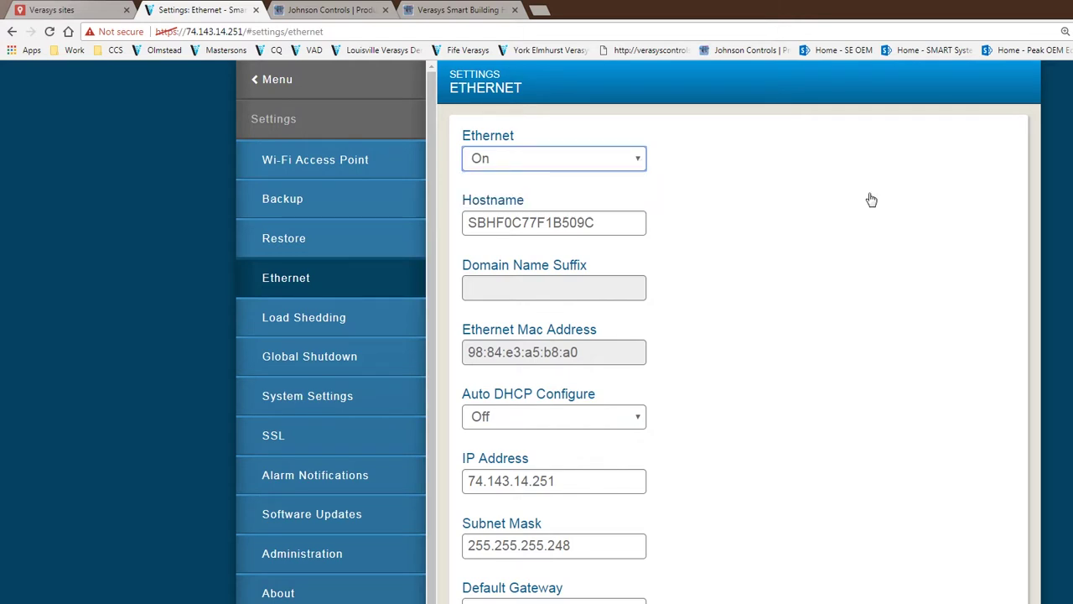
left_click(640, 166)
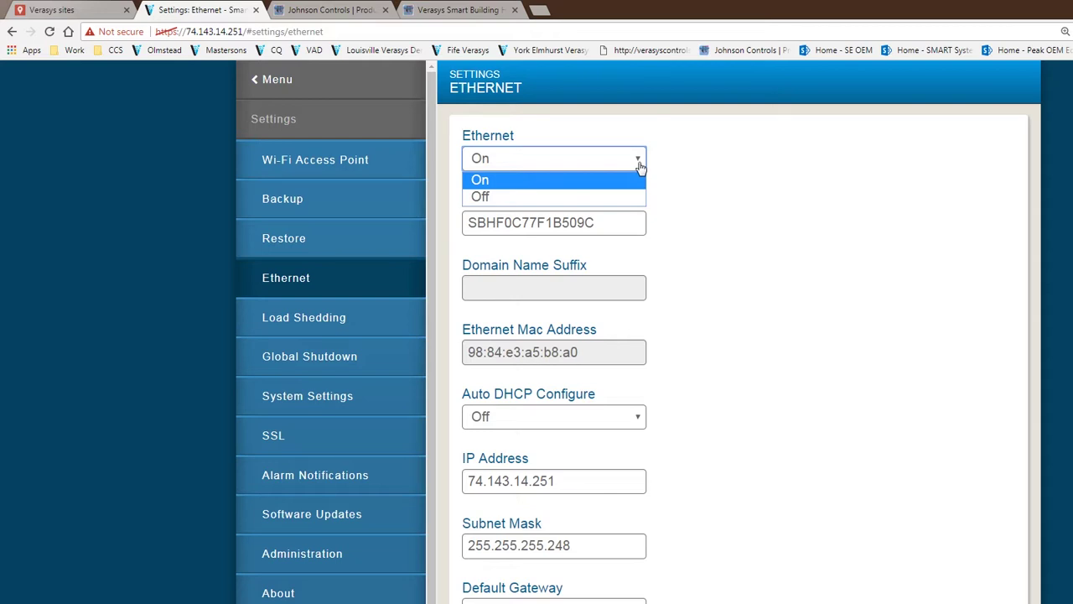
left_click(639, 164)
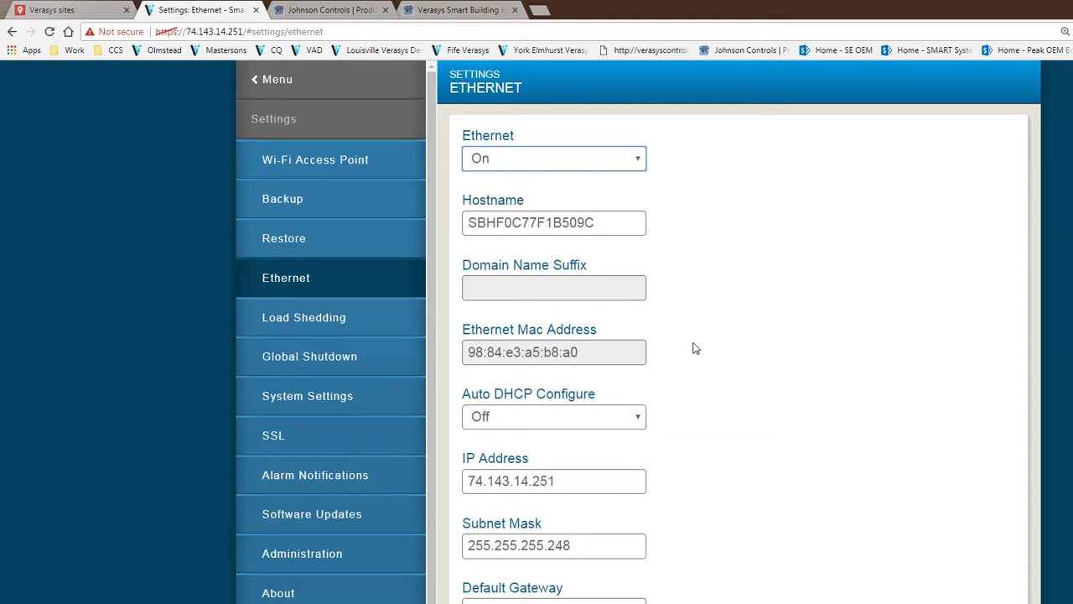
Step: Examine the static IP Address, Subnet Mask and Default Gateway values in the Ethernet settings, highlighting each without editing
scroll(696, 344, "down", 1)
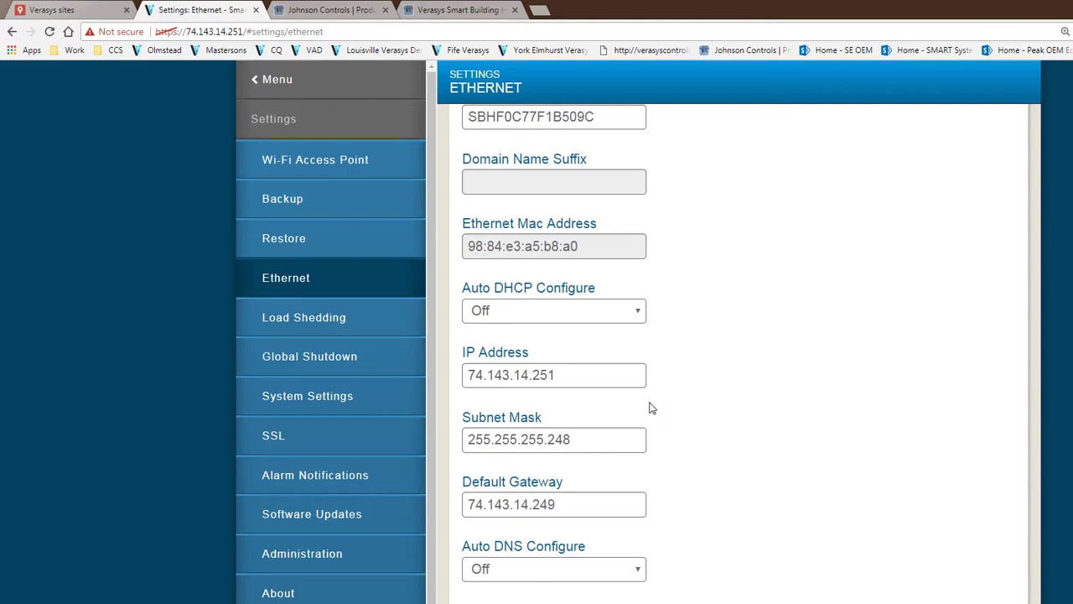
left_click_drag(559, 374, 285, 396)
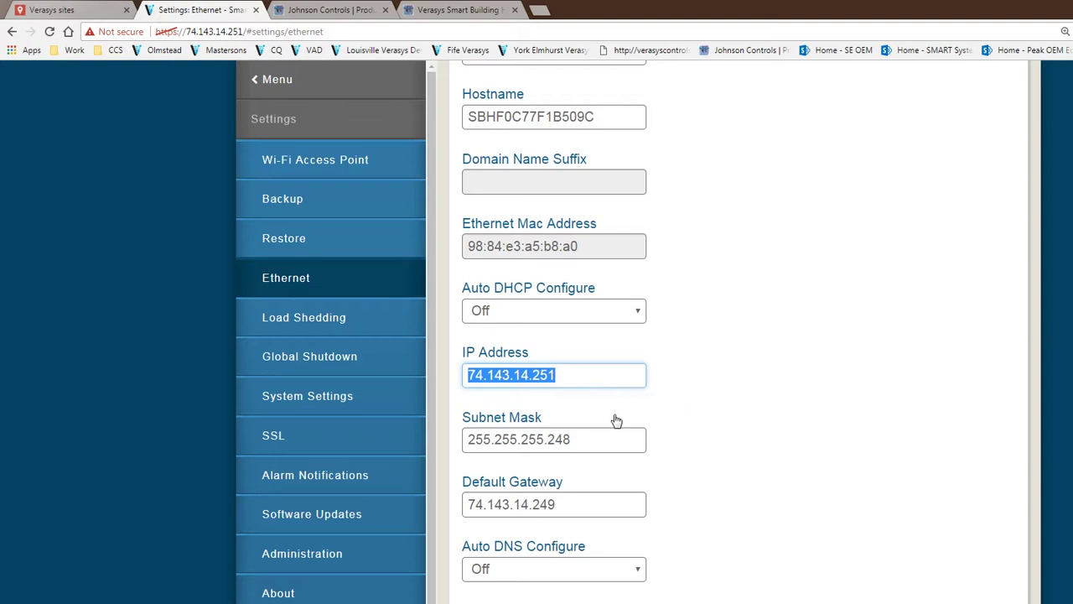
left_click(670, 394)
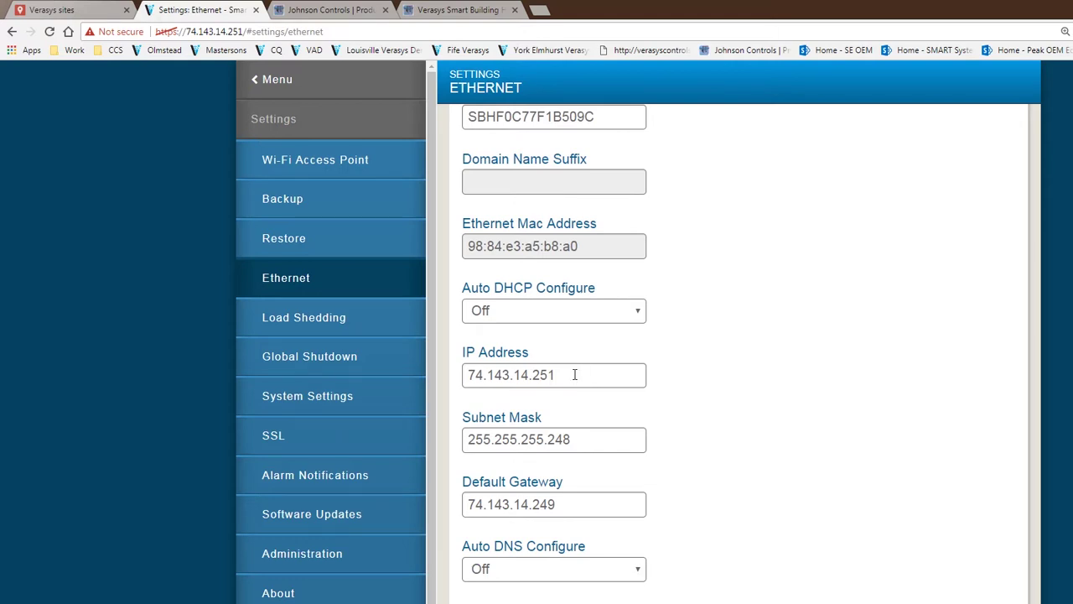
left_click_drag(575, 374, 466, 374)
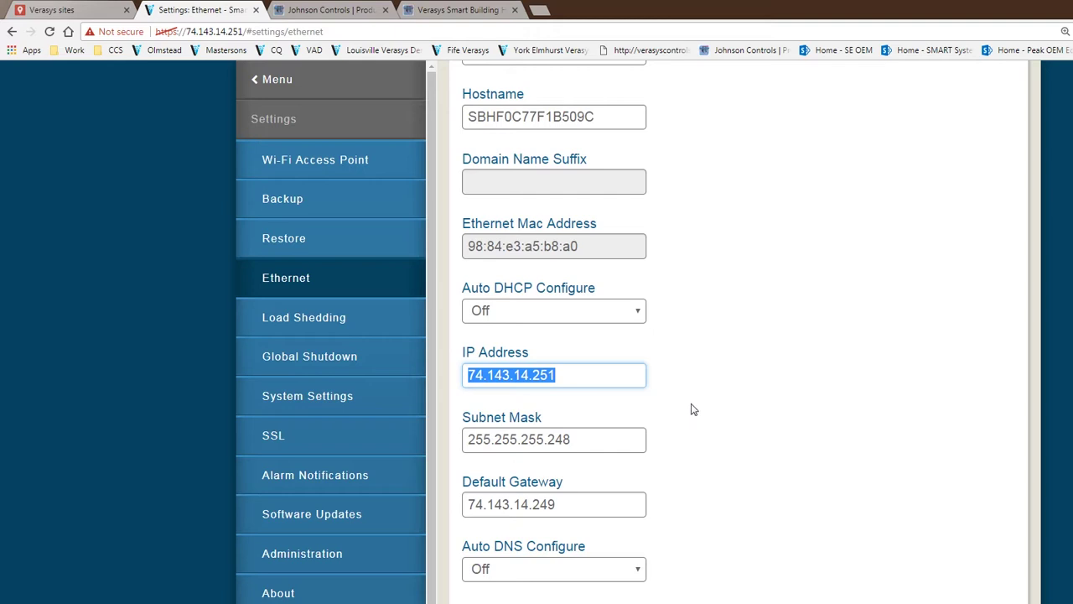
left_click(606, 443)
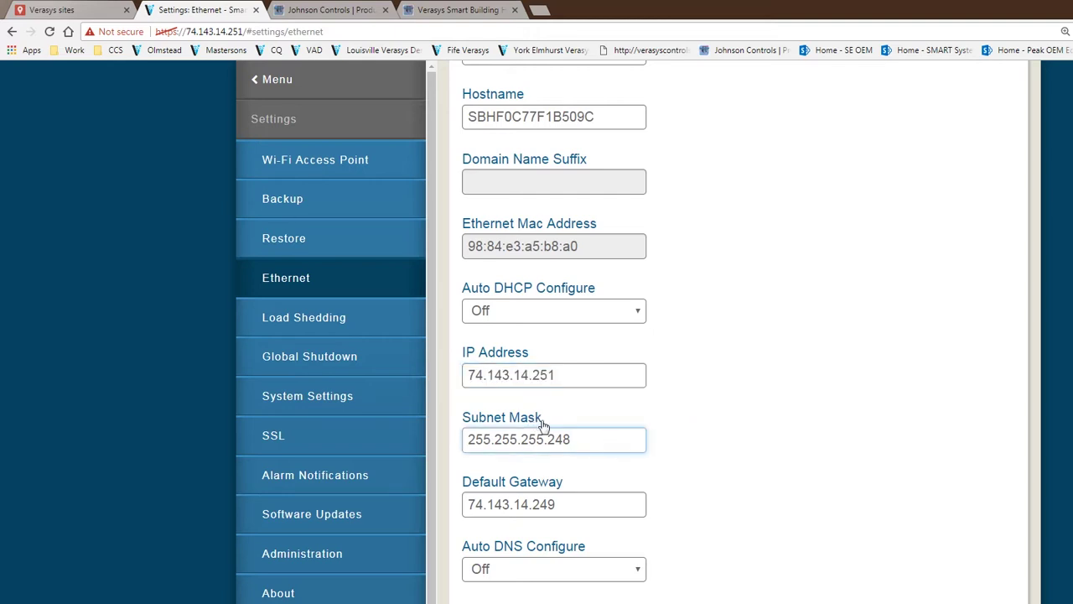
left_click_drag(587, 436, 431, 437)
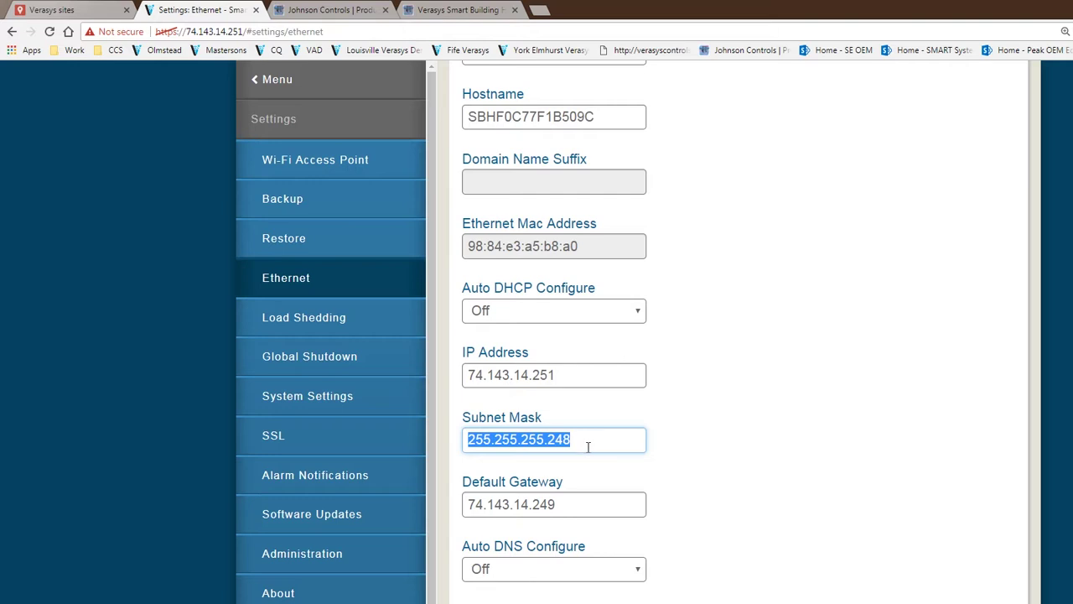
left_click(599, 504)
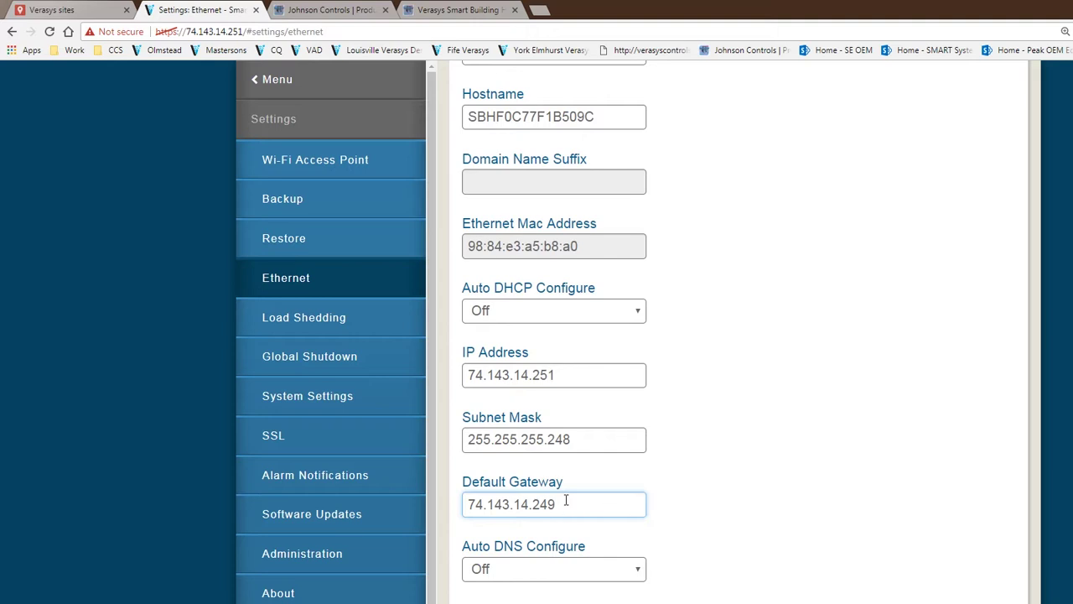
left_click_drag(565, 503, 451, 506)
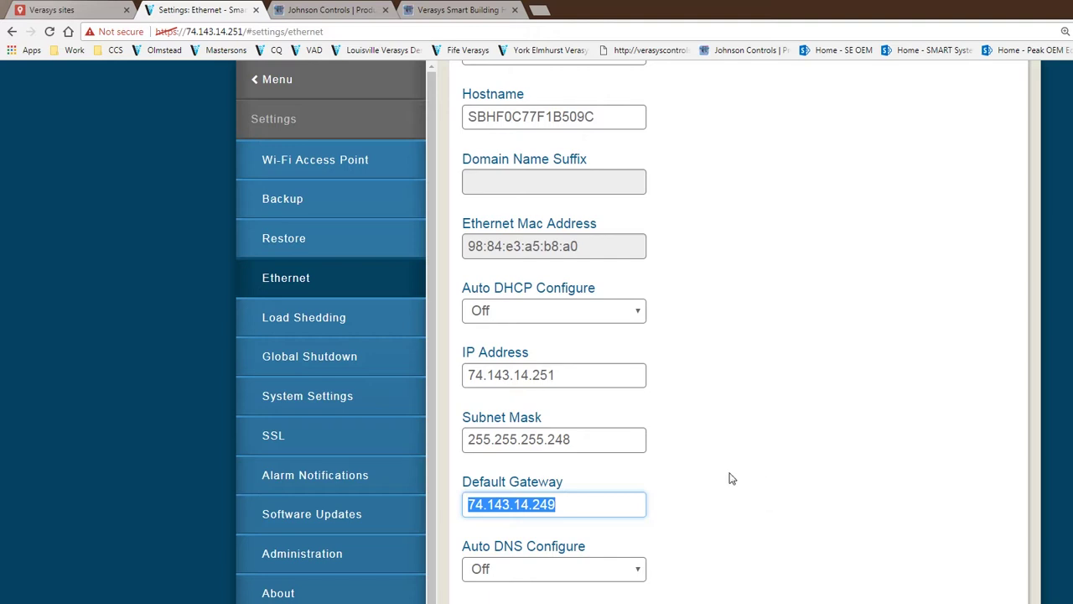
left_click(696, 539)
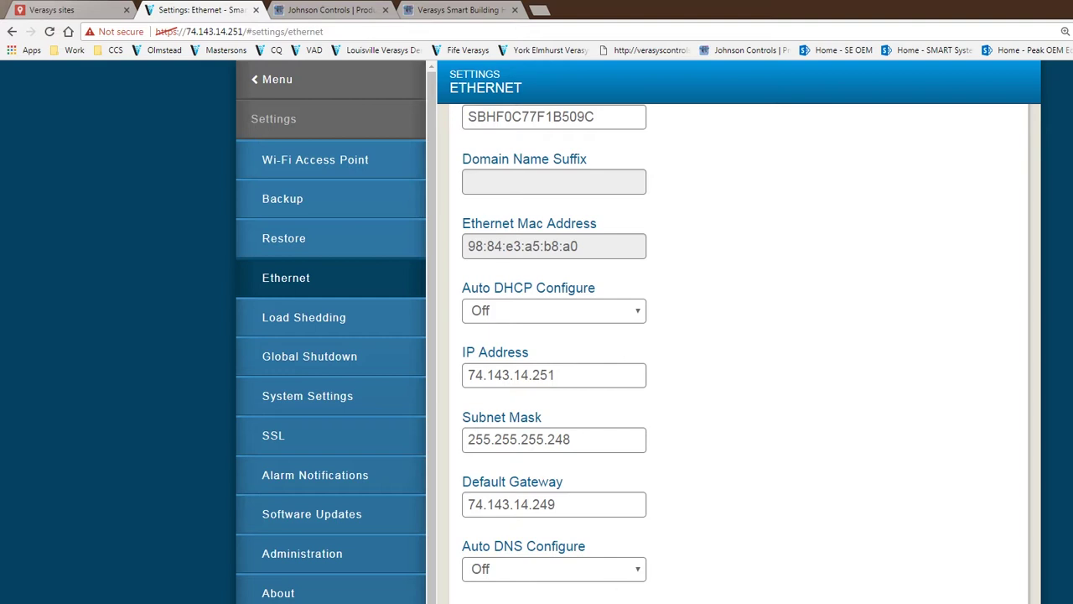
Step: Set Auto DNS Configure to On in the Ethernet settings
left_click(595, 570)
left_click(574, 591)
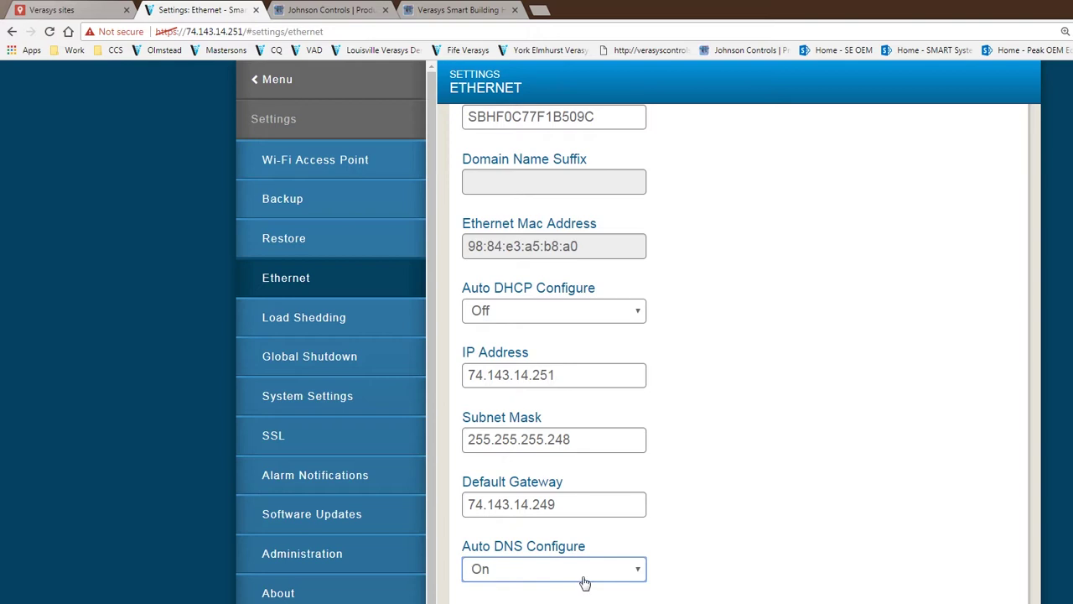
Step: Set Auto DNS Configure to Off in the Ethernet settings
left_click(630, 577)
left_click(553, 601)
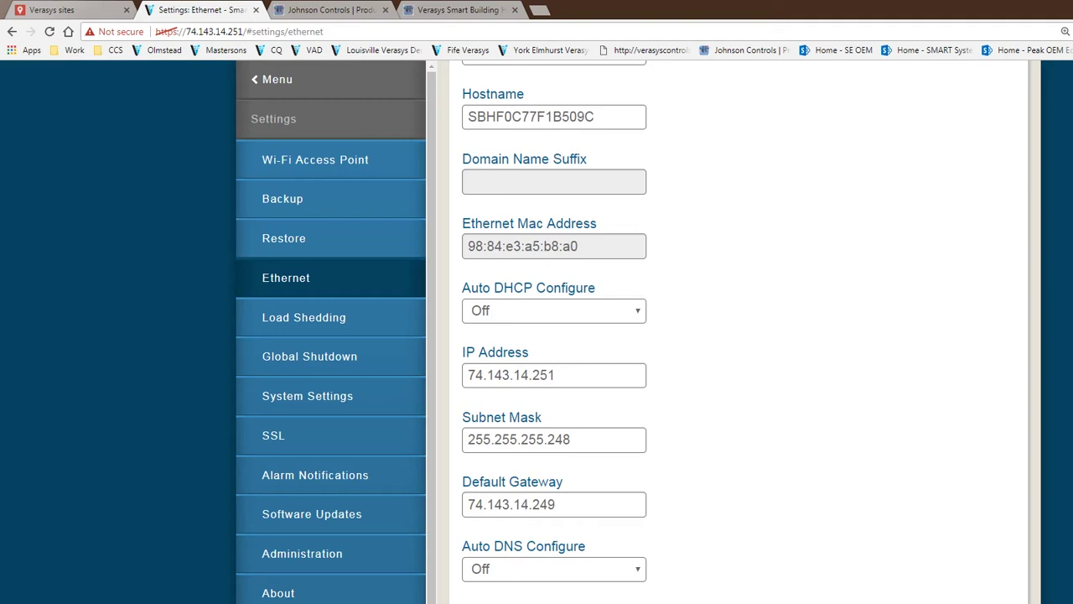
Step: Review the Ethernet settings from the Ethernet option through Auto DNS Configure, and highlight the hub's IP address in the page URL
scroll(746, 448, "up", 2)
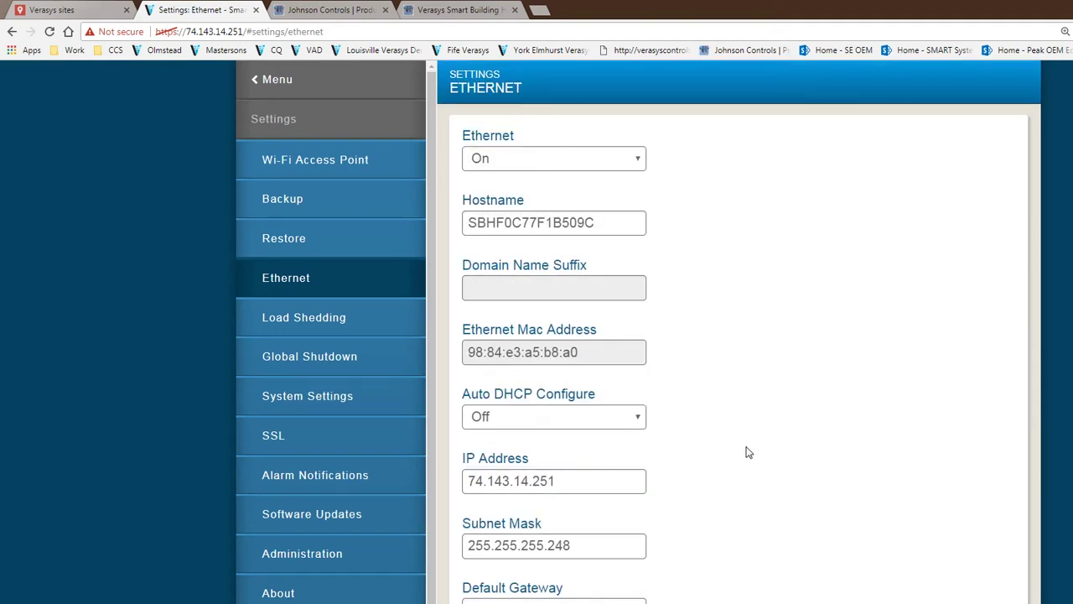
scroll(749, 453, "down", 2)
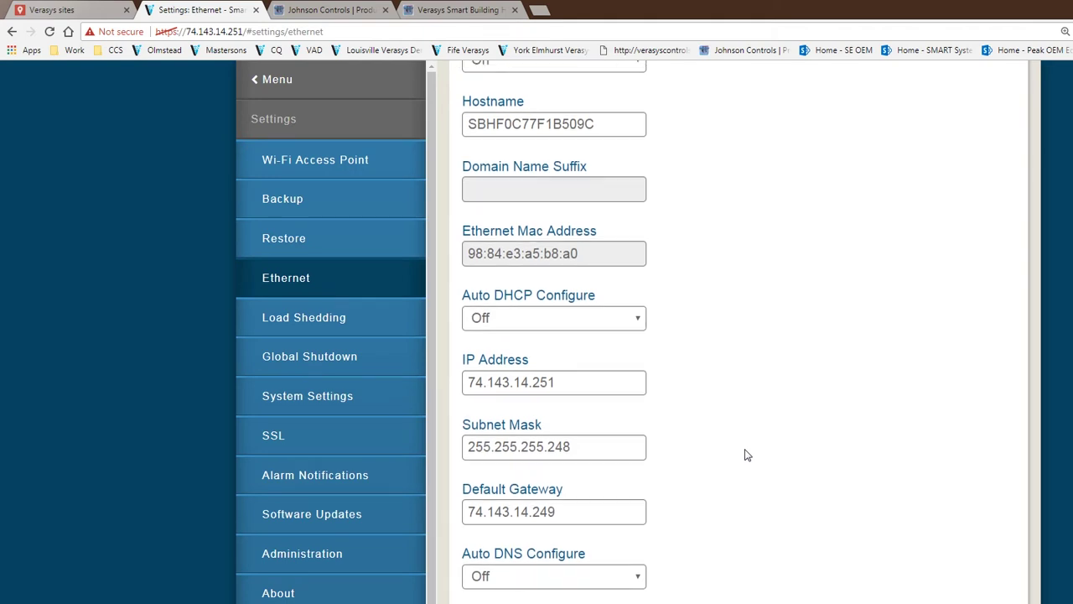
scroll(746, 454, "up", 2)
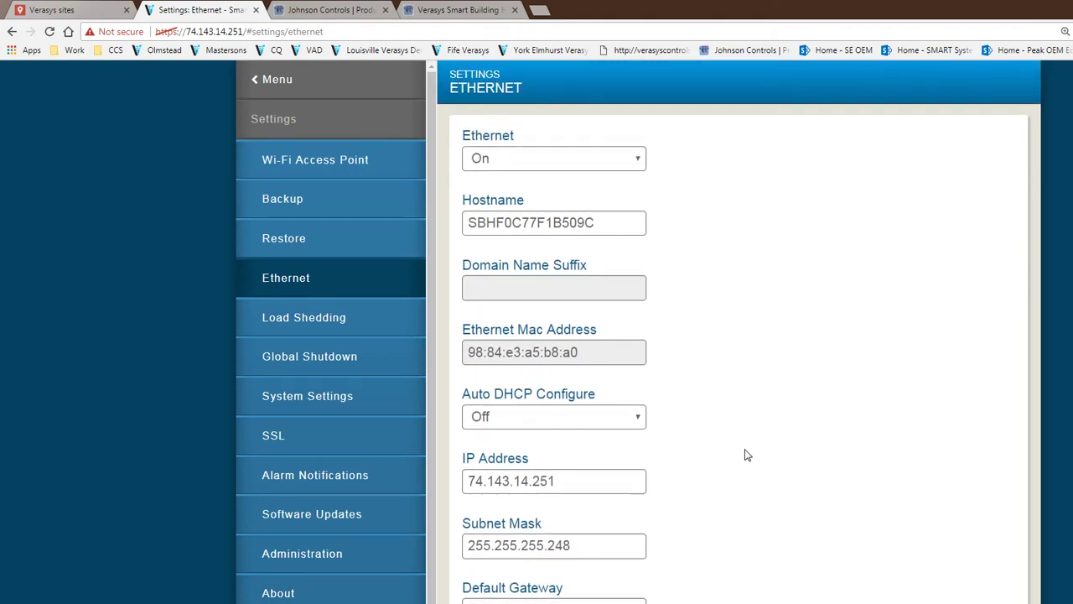
scroll(747, 455, "down", 2)
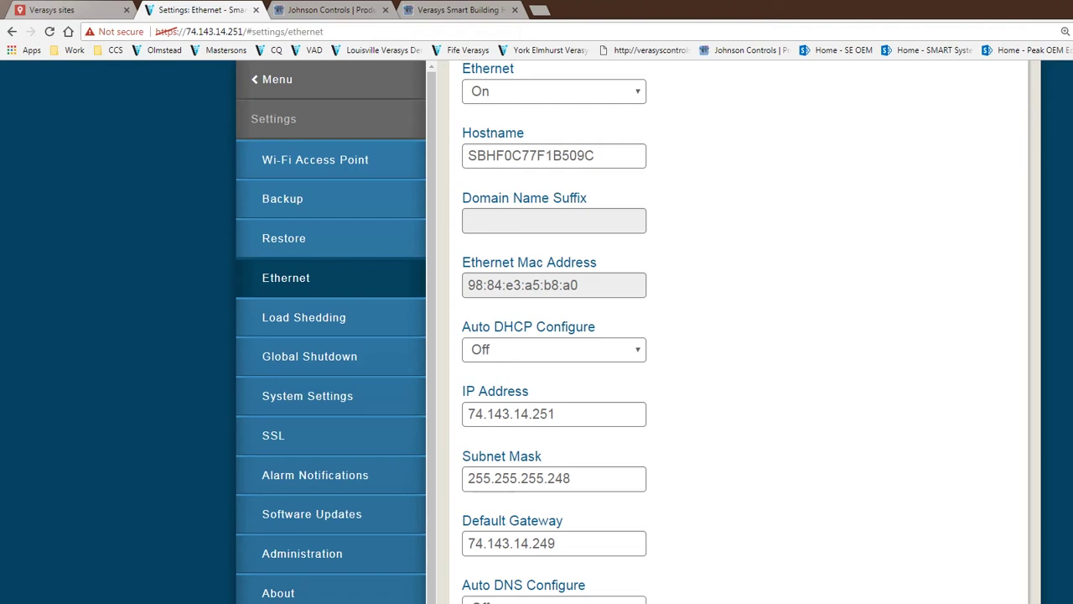
scroll(729, 336, "down", 1)
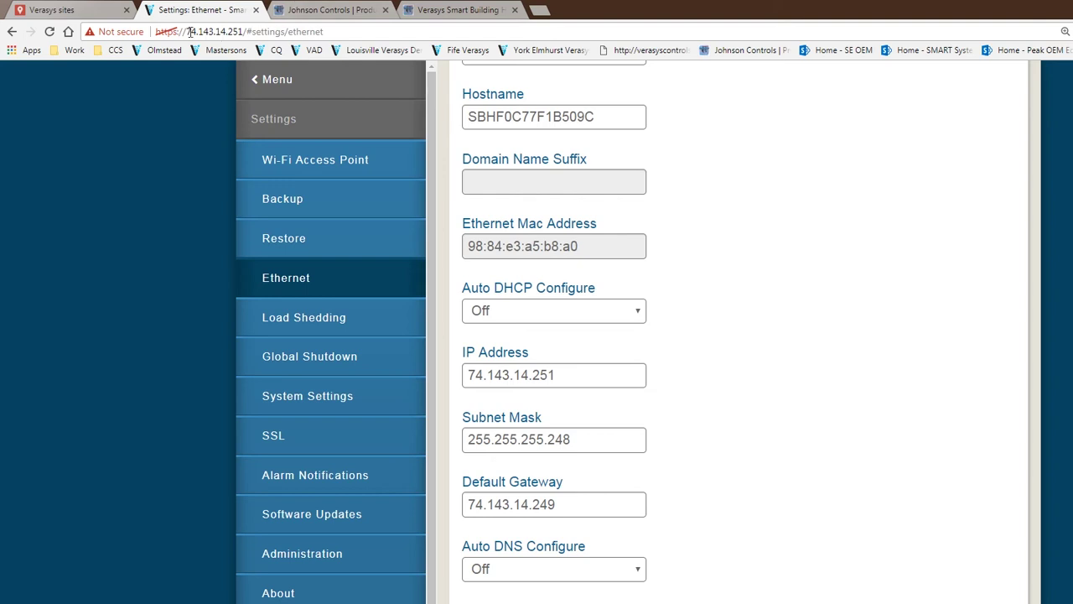
left_click_drag(187, 32, 244, 31)
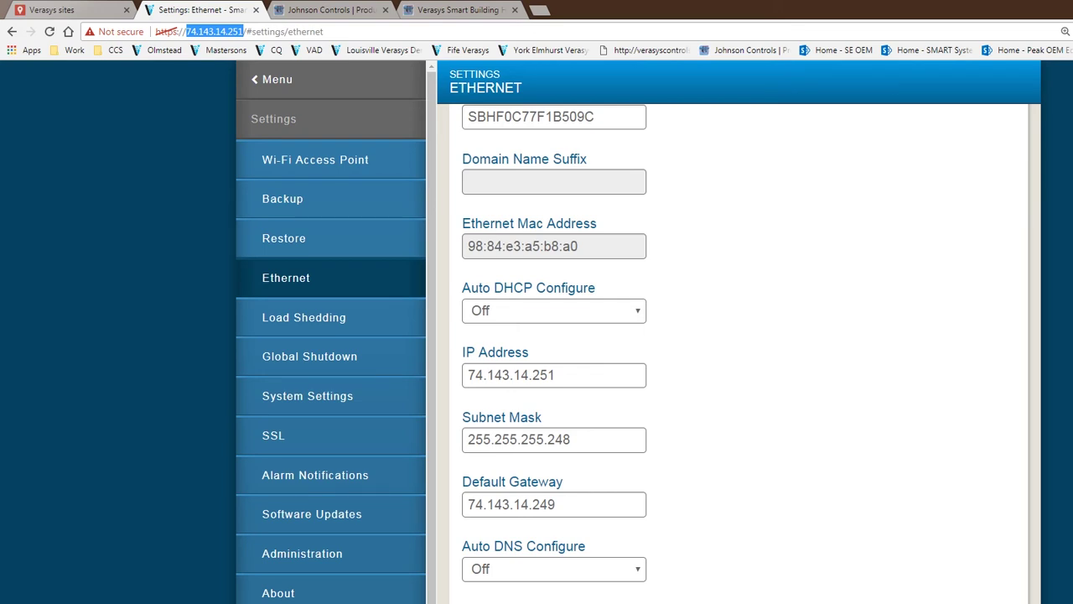
Step: Leave the Ethernet settings and return to the hub's devices page
key("alt+Left")
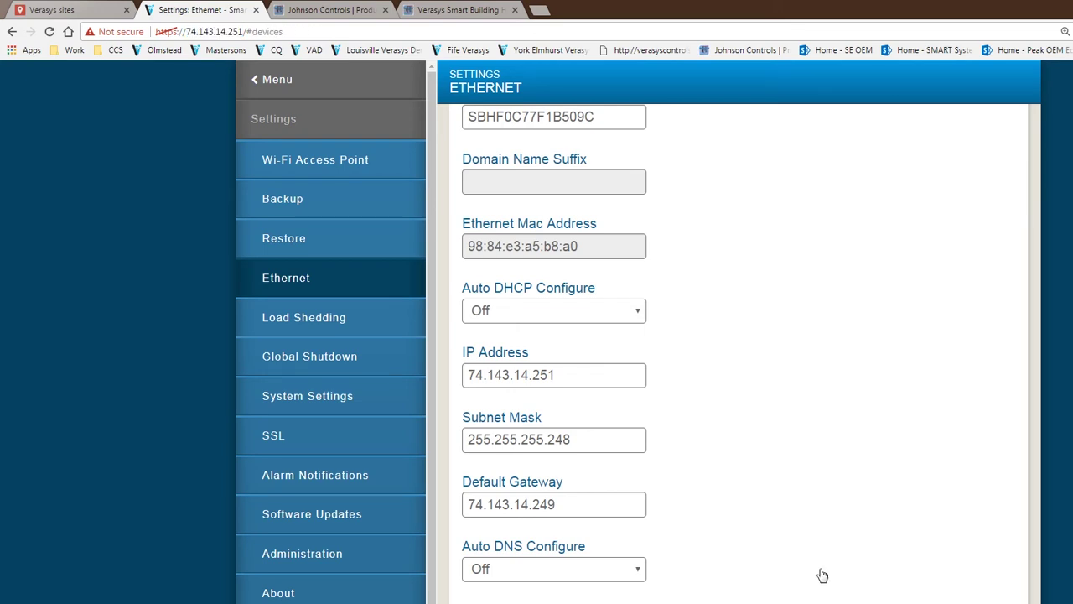